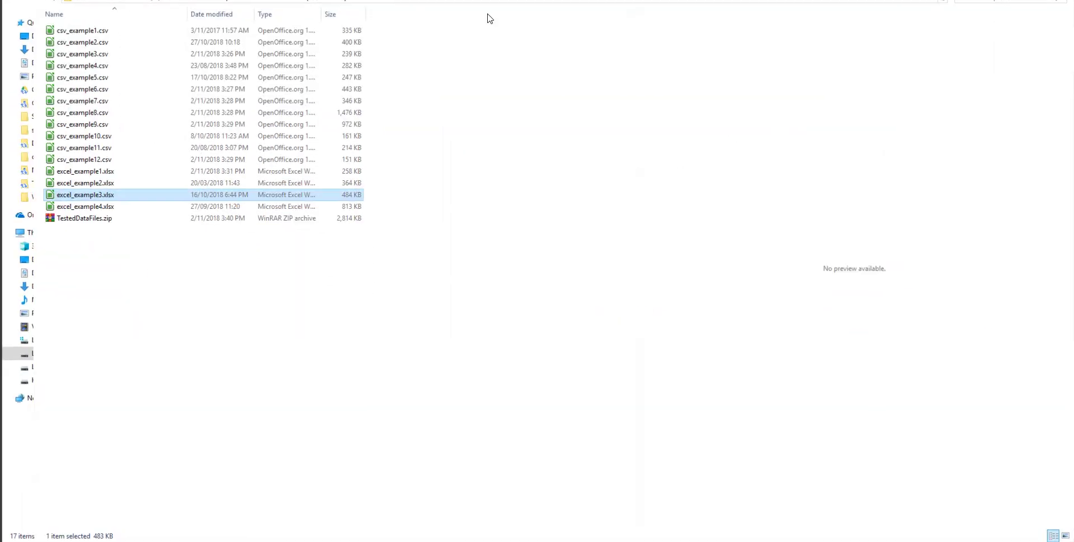
Preview csv_example1.csv's Date, Time and kWh interval readings in File Explorer
{"action": "left_click", "coordinate": [97, 33]}
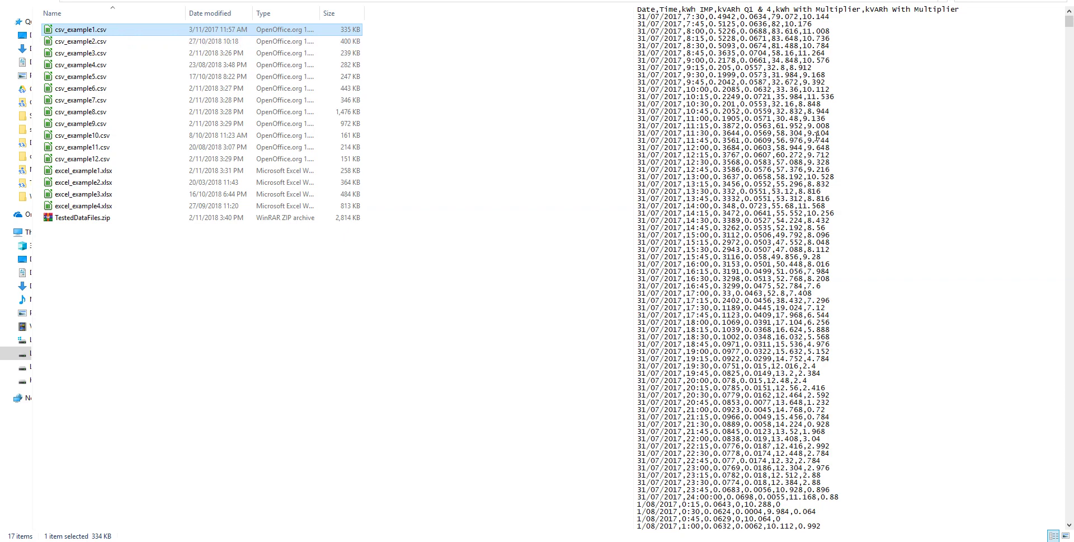
Preview csv_example2.csv through csv_example6.csv in turn, then clear the file selection
{"action": "left_click", "coordinate": [125, 42]}
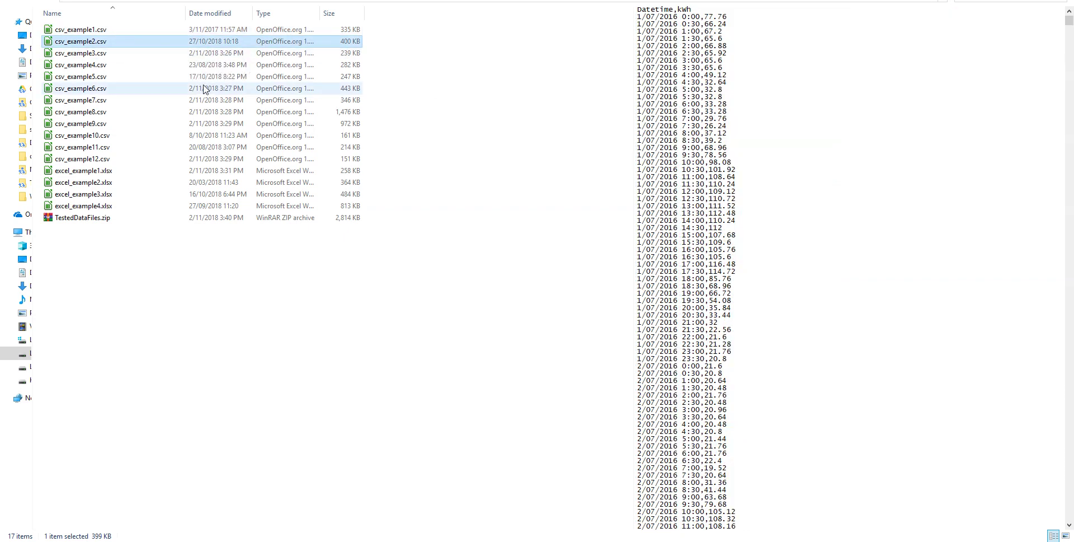
{"action": "left_click", "coordinate": [153, 53]}
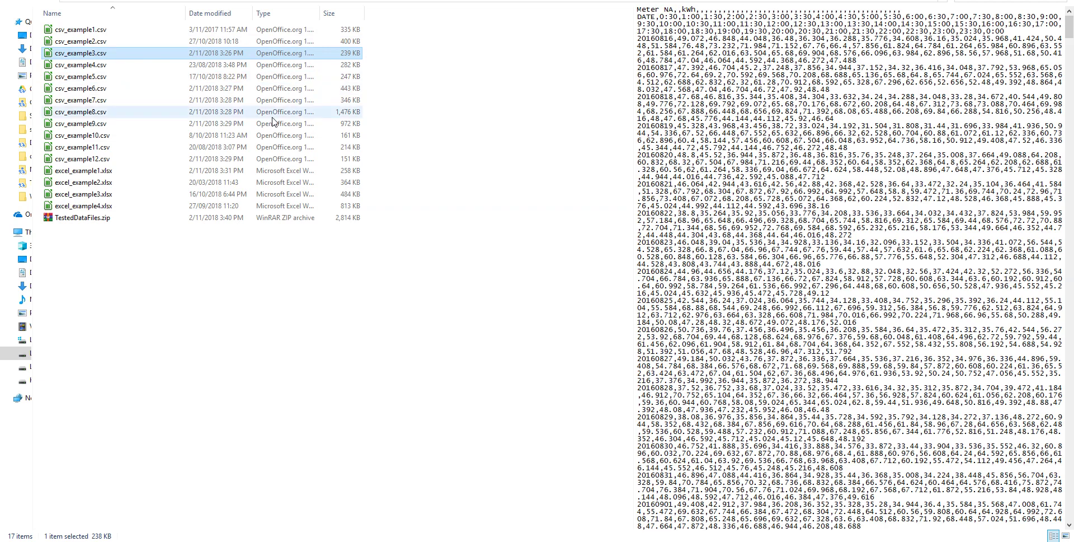
{"action": "left_click", "coordinate": [148, 66]}
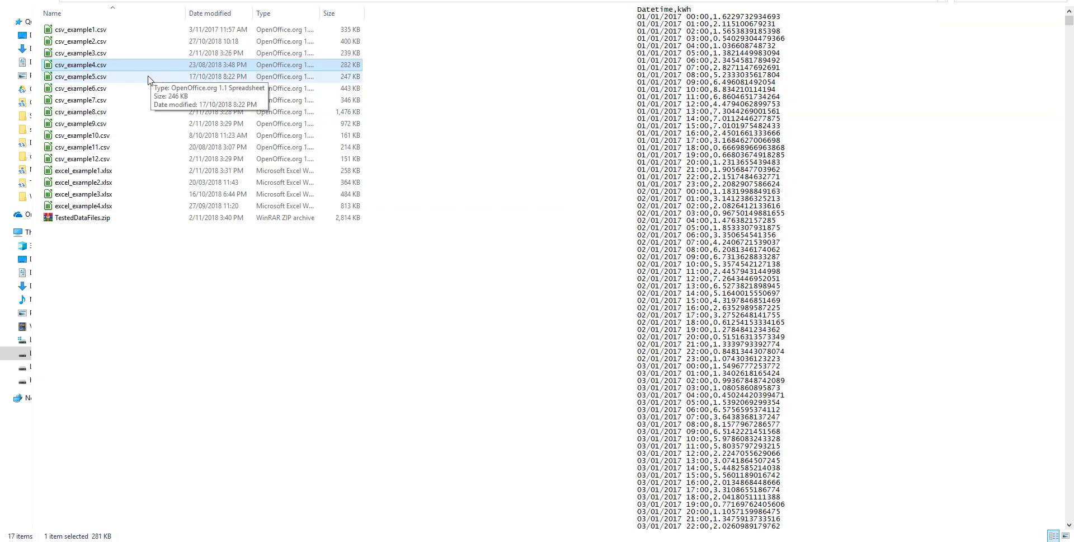
{"action": "left_click", "coordinate": [148, 79]}
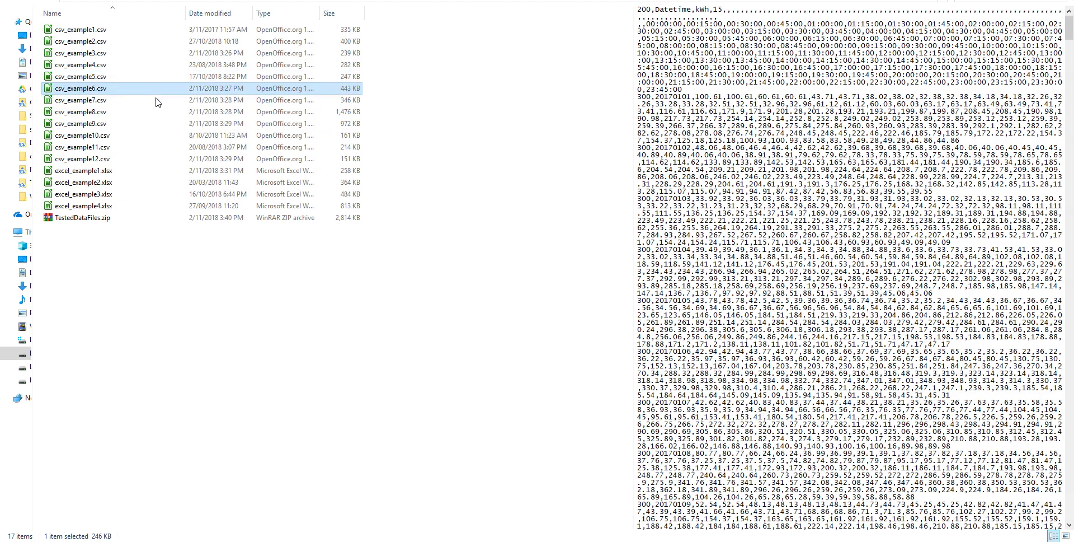
{"action": "left_click", "coordinate": [151, 89]}
{"action": "left_click", "coordinate": [184, 287]}
{"action": "left_click", "coordinate": [683, 31]}
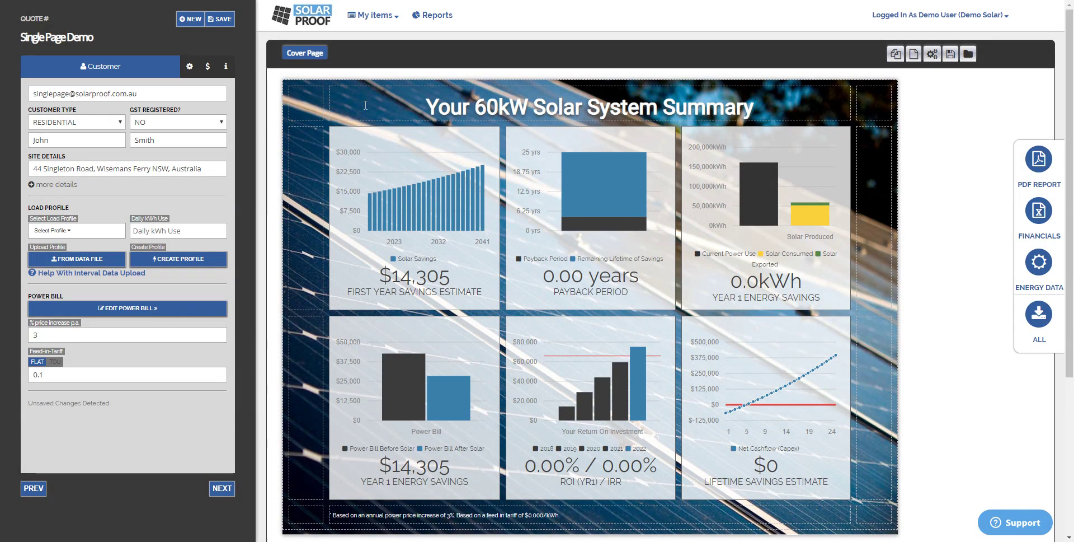
Load csv_example1.csv as a custom load profile, review its 118.59kW-recommendation charts, then close them
{"action": "left_click", "coordinate": [162, 37]}
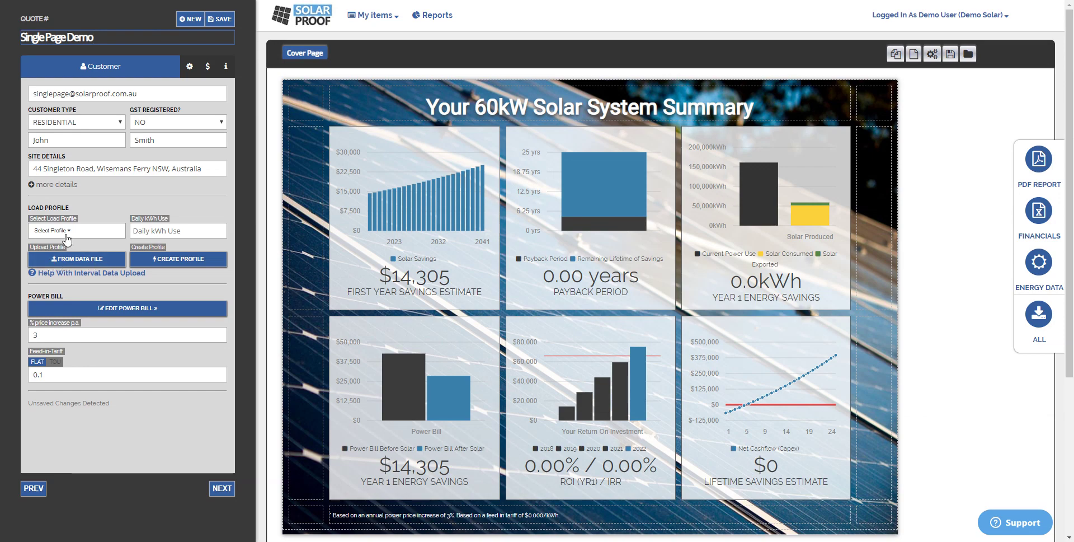
{"action": "left_click", "coordinate": [83, 260]}
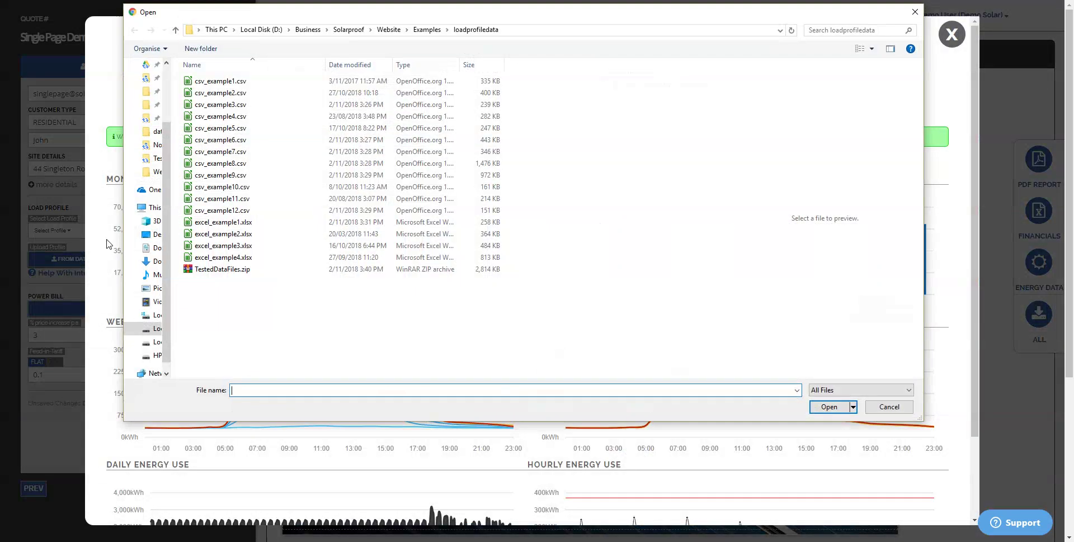
{"action": "left_click", "coordinate": [240, 83]}
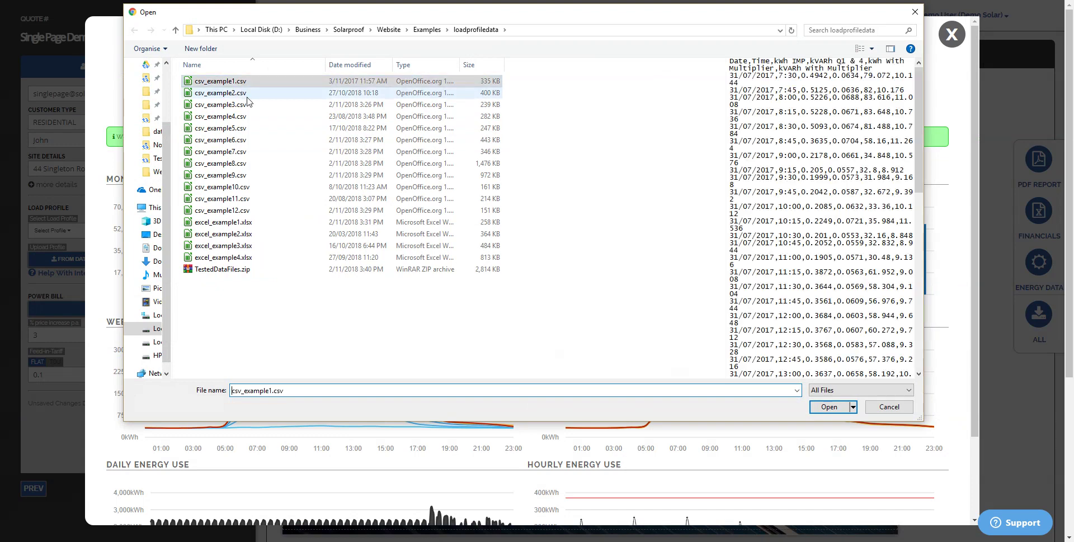
{"action": "double_click", "coordinate": [217, 85]}
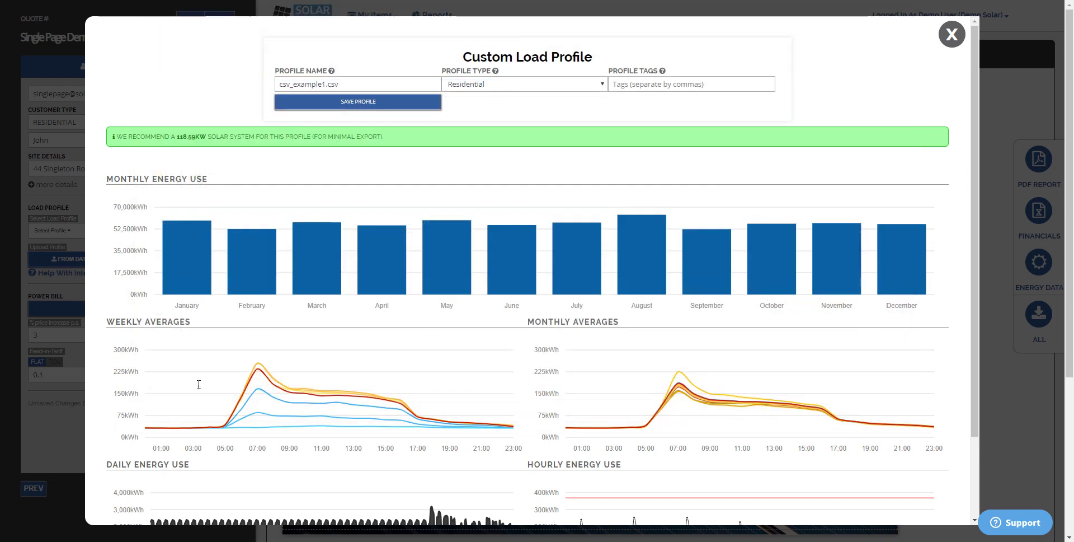
{"action": "scroll", "coordinate": [492, 364], "scroll_direction": "down", "scroll_amount": 2}
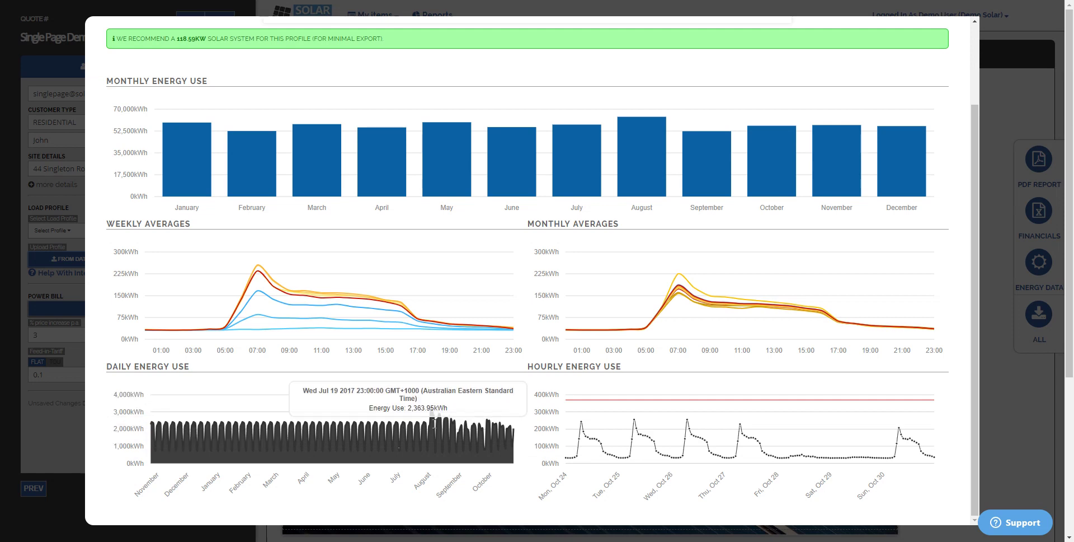
{"action": "left_click", "coordinate": [45, 291]}
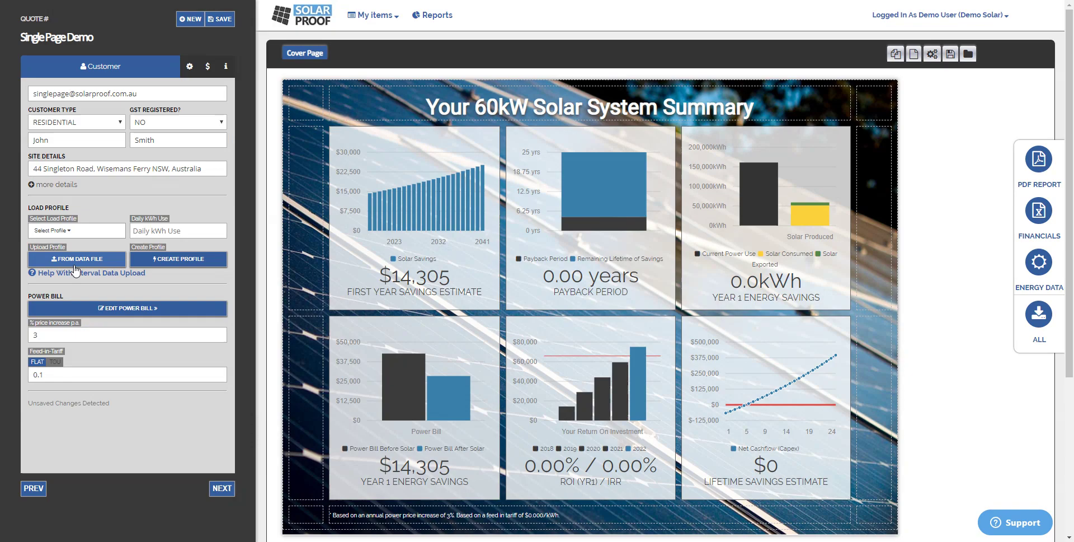
Upload csv_example3.csv as a load profile, review its 144.04kW-recommendation charts, then start another upload
{"action": "left_click", "coordinate": [70, 258]}
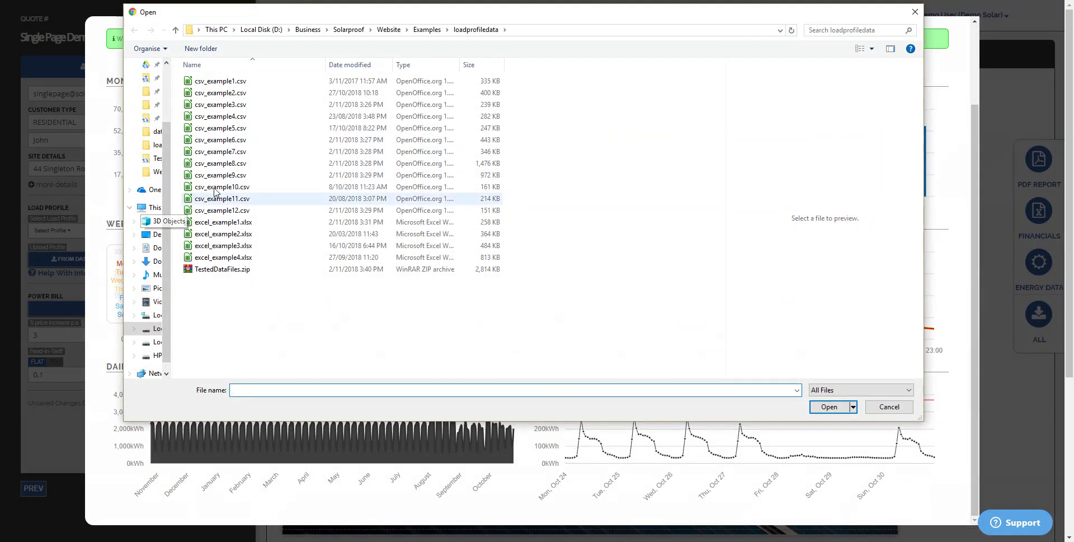
{"action": "left_click", "coordinate": [246, 106]}
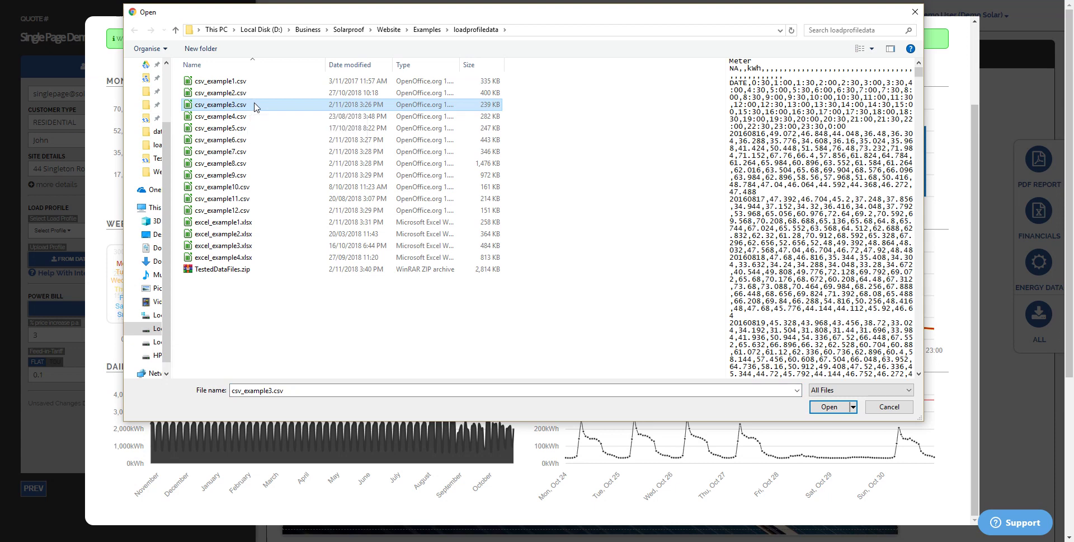
{"action": "double_click", "coordinate": [255, 105]}
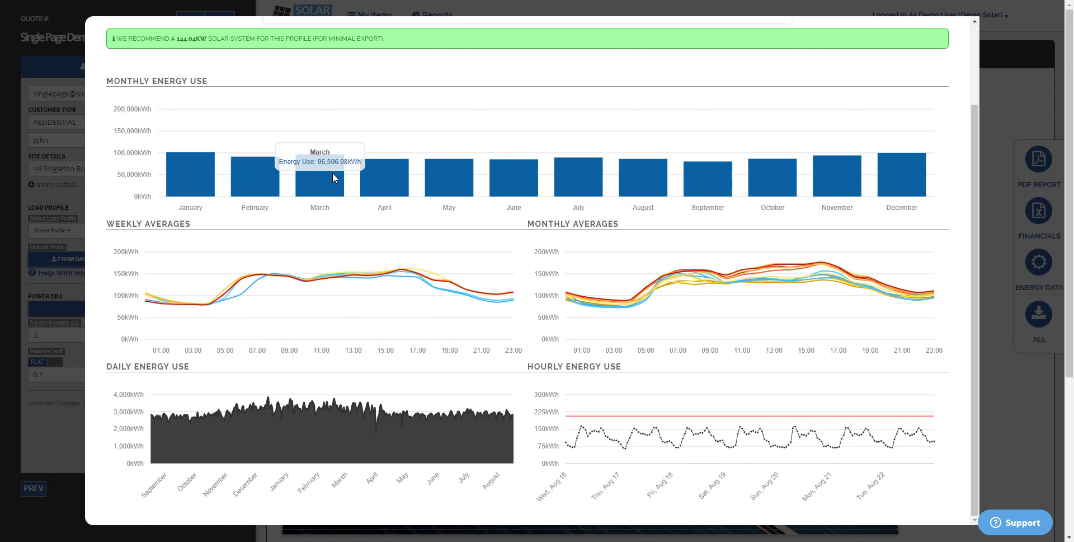
{"action": "scroll", "coordinate": [338, 224], "scroll_direction": "up", "scroll_amount": 2}
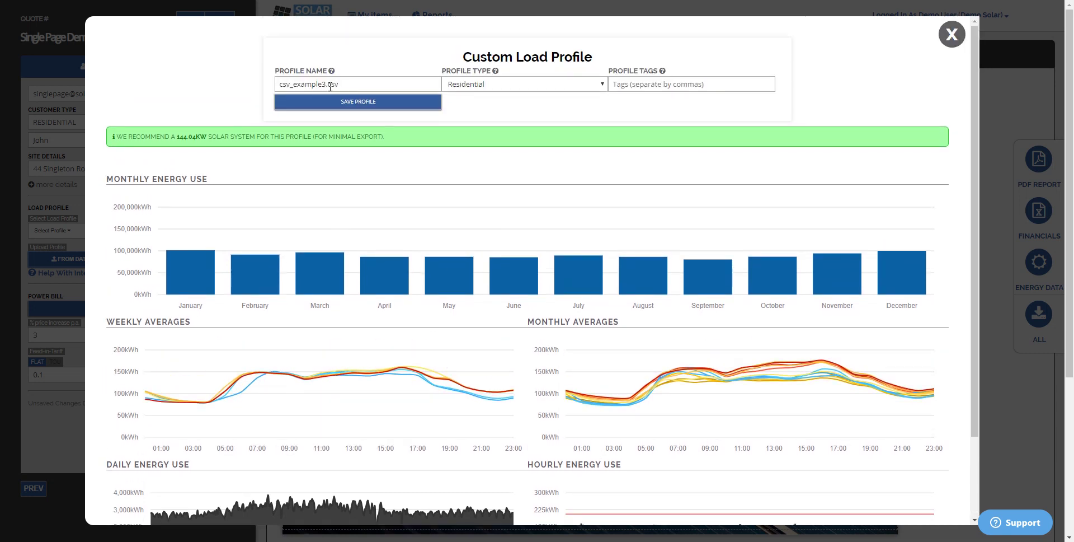
{"action": "left_click", "coordinate": [72, 216]}
{"action": "left_click", "coordinate": [92, 259]}
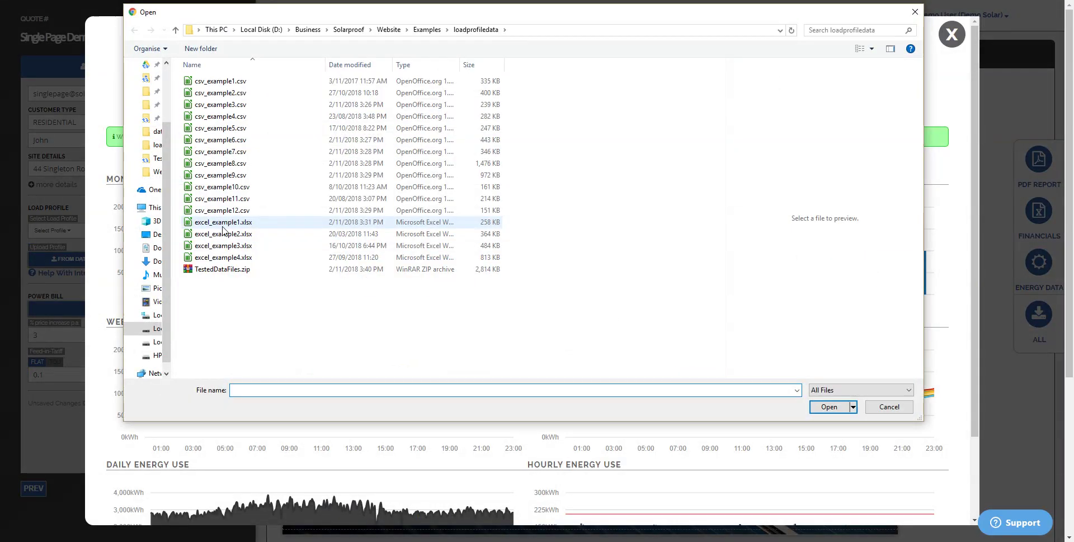
Check excel_example1.xlsx's EndTime values in Calc, then load it as the custom load profile
{"action": "left_click", "coordinate": [223, 225]}
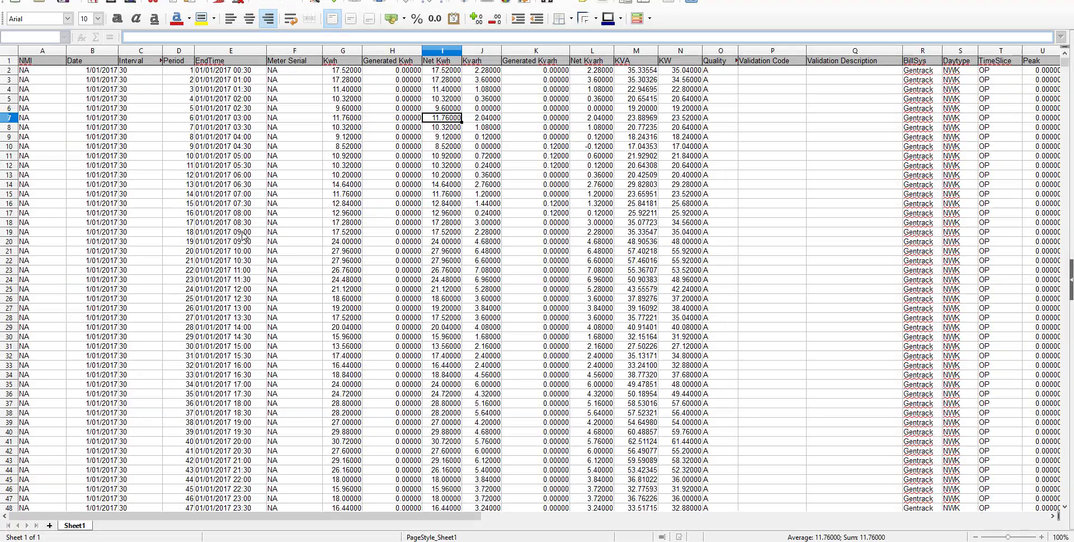
{"action": "left_click", "coordinate": [199, 130]}
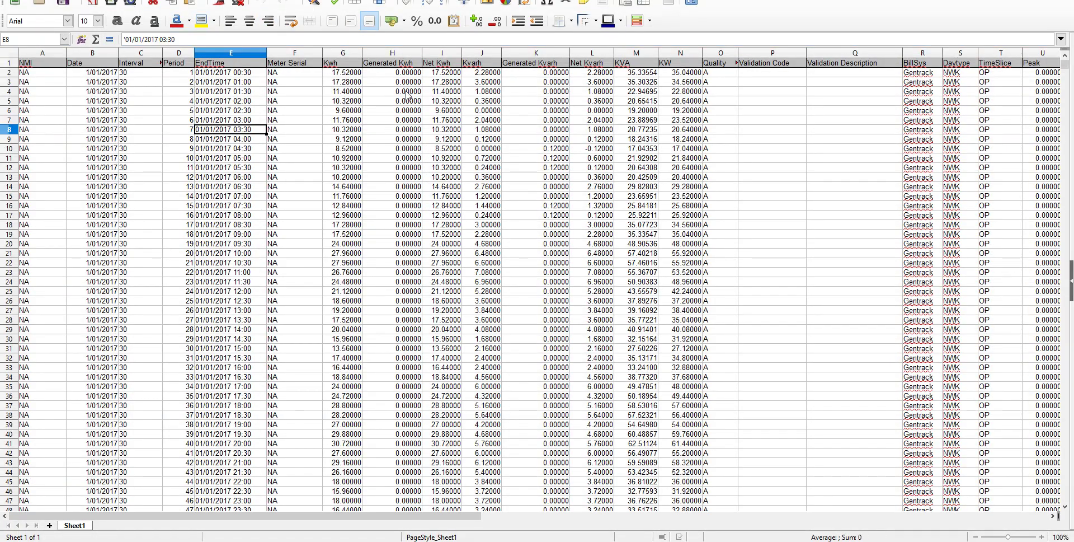
{"action": "left_click", "coordinate": [234, 73]}
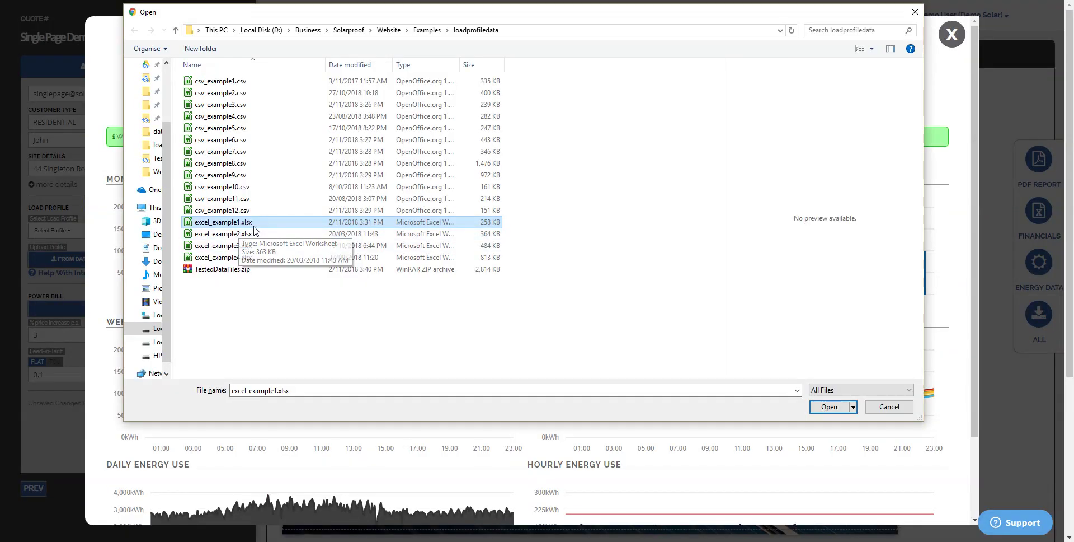
{"action": "key", "text": "Return"}
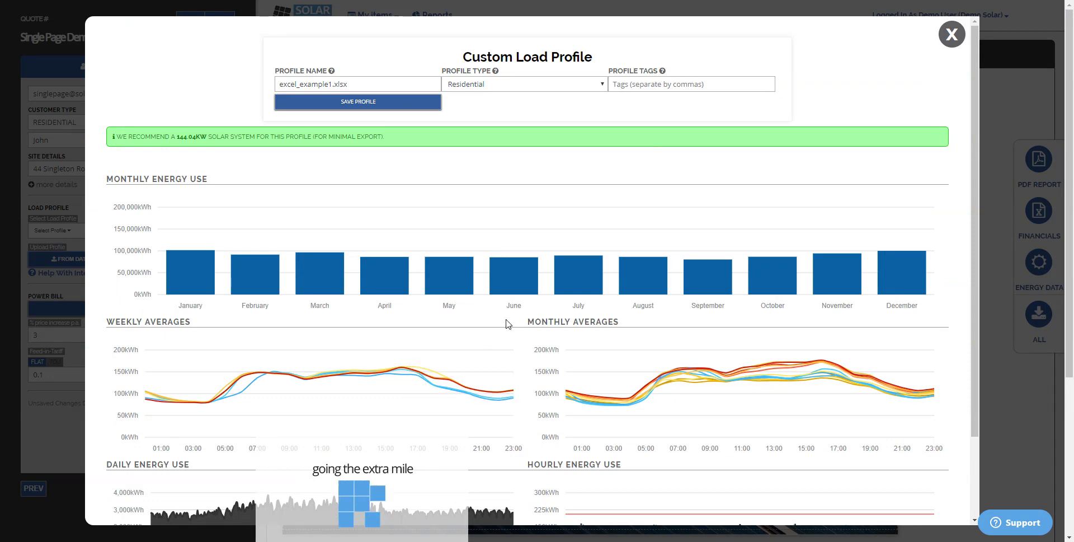
Select excel_example3.xlsx for upload and inspect its 15-minute kWh readings in Calc
{"action": "scroll", "coordinate": [505, 321], "scroll_direction": "down", "scroll_amount": 2}
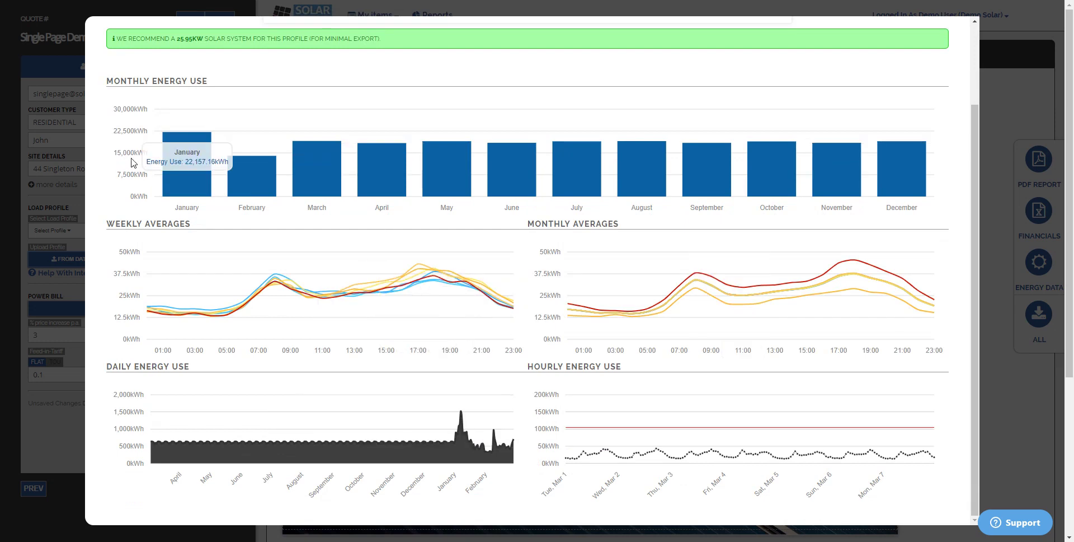
{"action": "scroll", "coordinate": [218, 196], "scroll_direction": "up", "scroll_amount": 2}
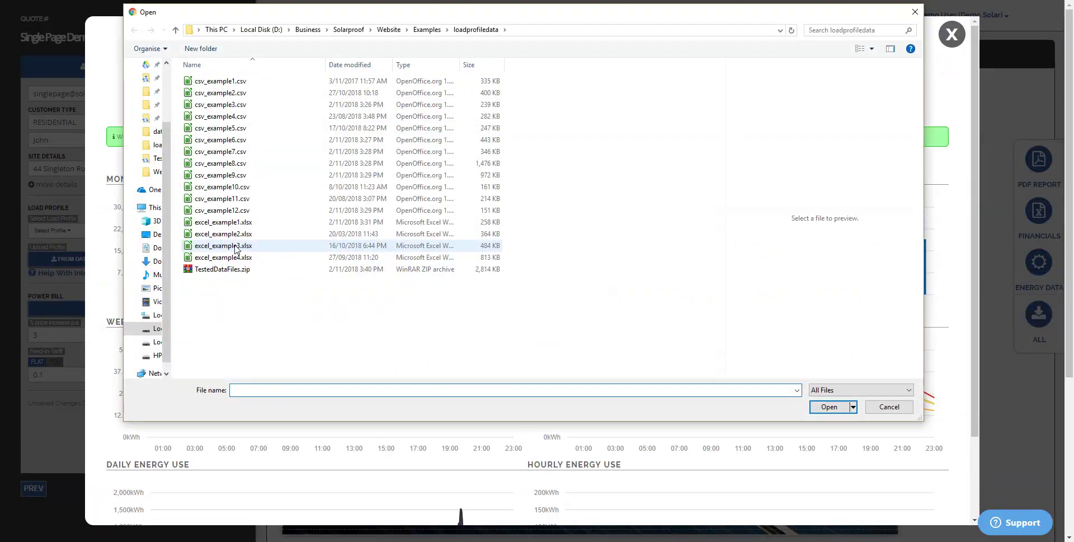
{"action": "left_click", "coordinate": [239, 248]}
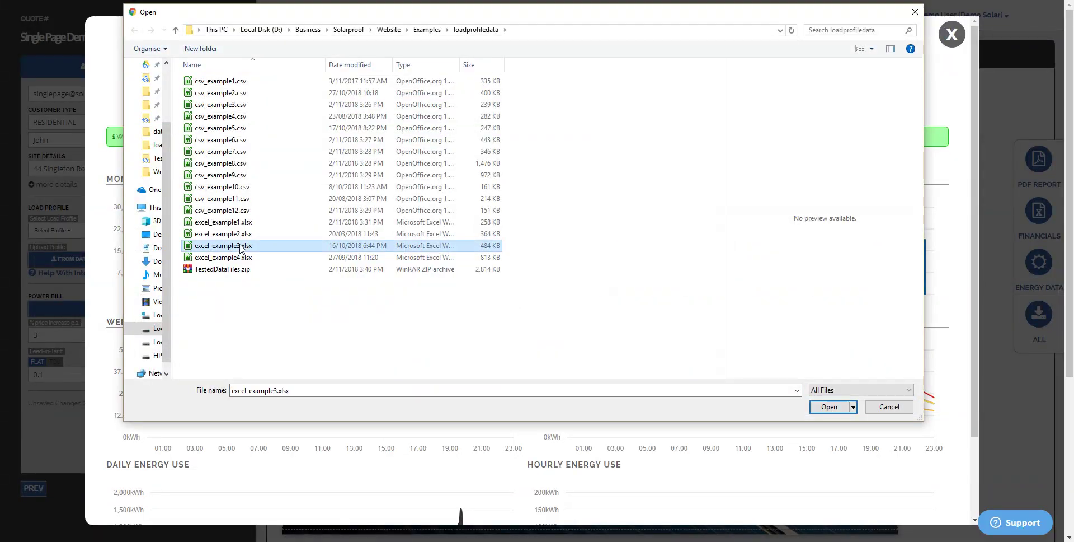
{"action": "double_click", "coordinate": [242, 248]}
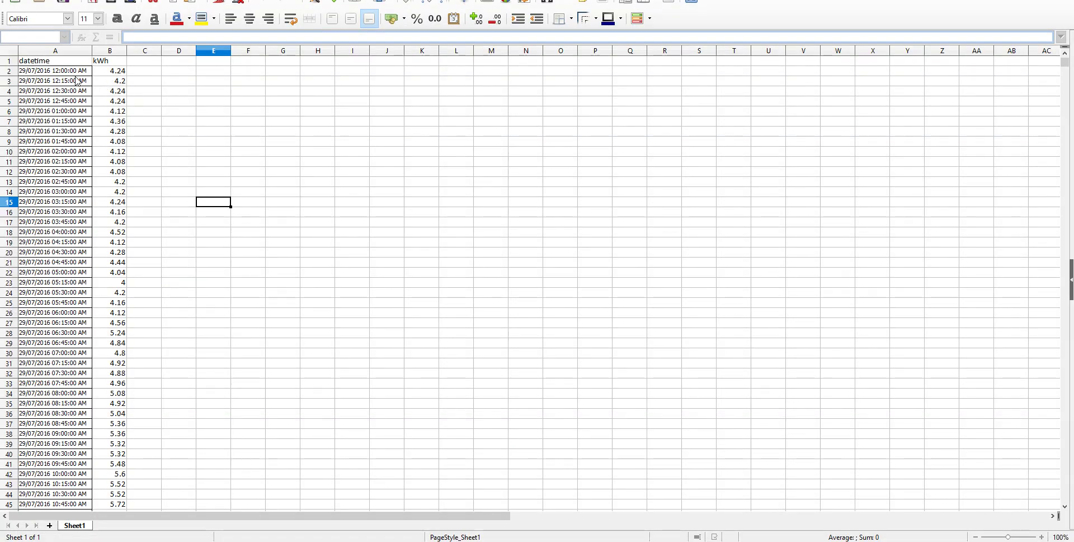
{"action": "key", "text": "Right"}
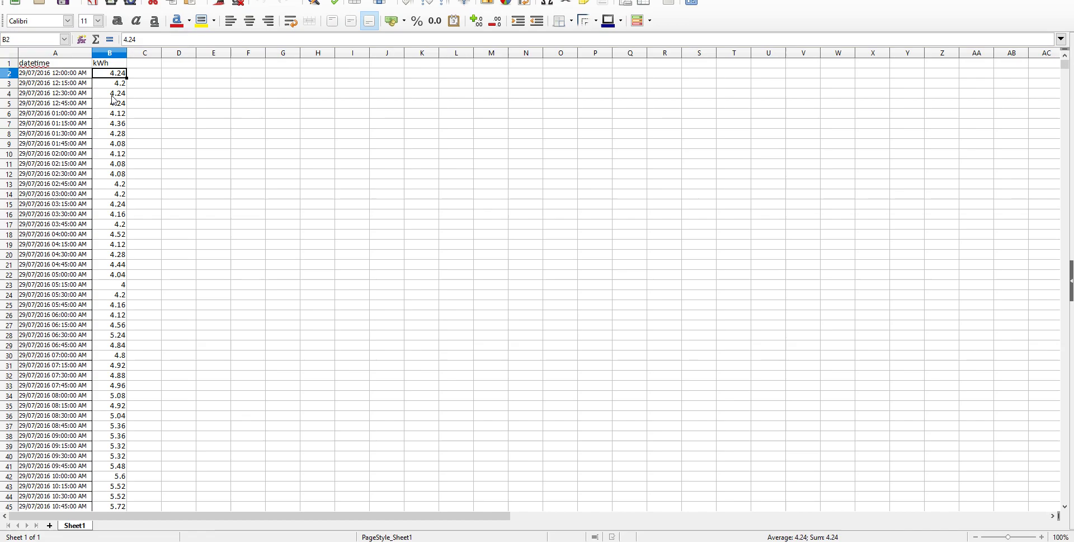
{"action": "key", "text": "Down"}
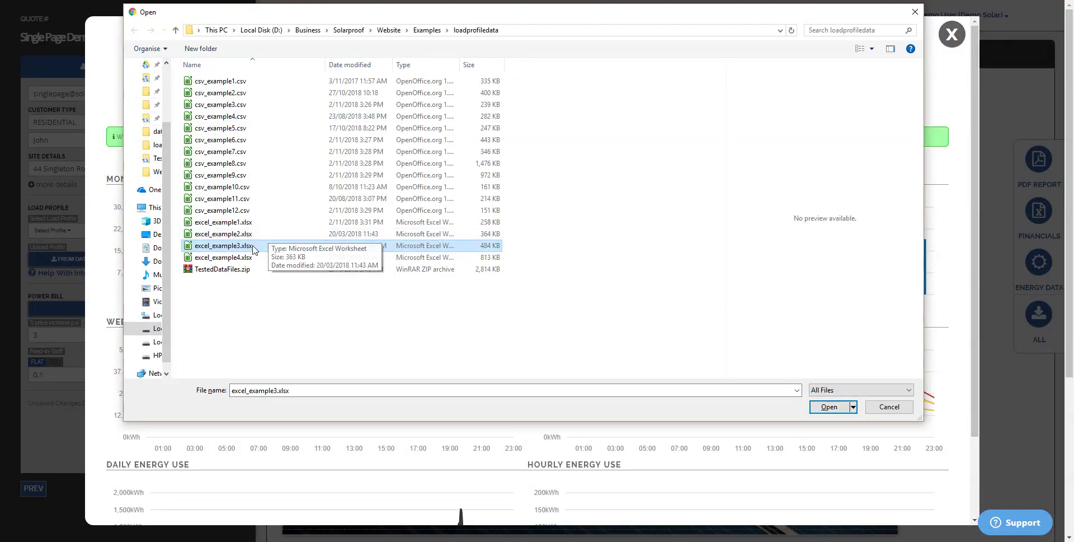
Upload excel_example3.xlsx, review its 24.21kW-recommendation charts, and select the Profile Name text
{"action": "double_click", "coordinate": [253, 249]}
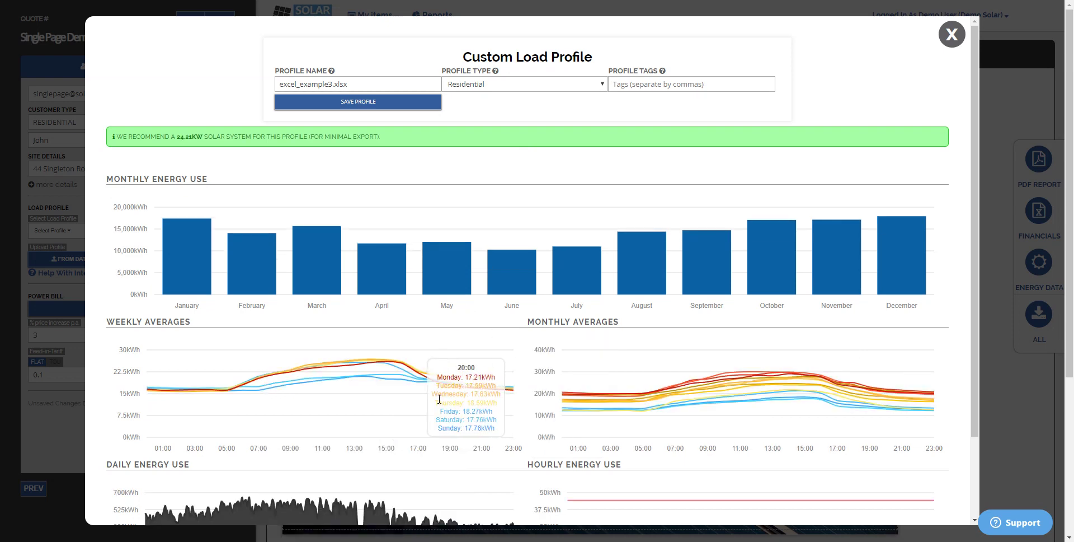
{"action": "scroll", "coordinate": [401, 383], "scroll_direction": "down", "scroll_amount": 2}
{"action": "scroll", "coordinate": [401, 375], "scroll_direction": "up", "scroll_amount": 2}
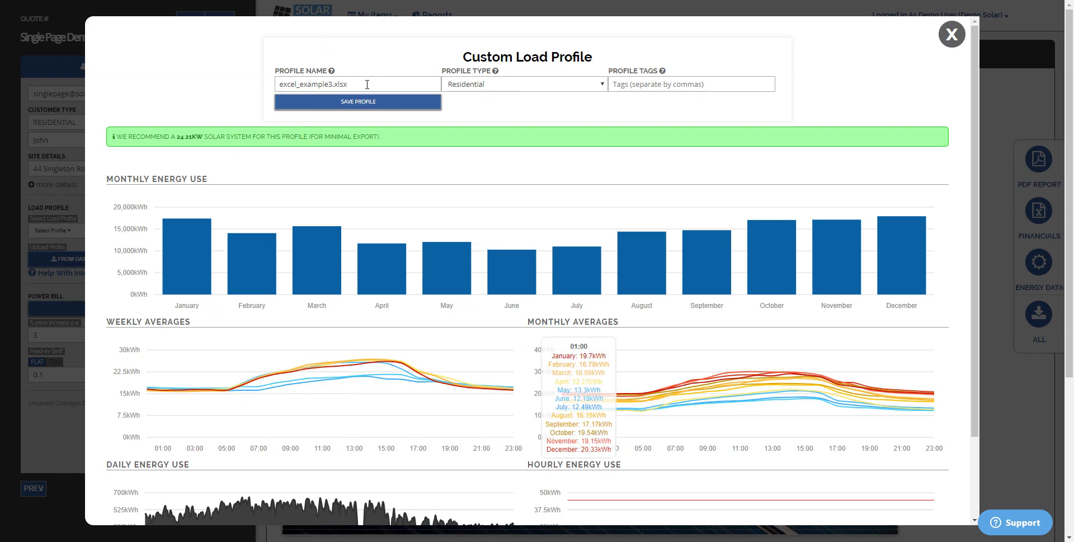
{"action": "left_click_drag", "start_coordinate": [360, 84], "coordinate": [259, 88]}
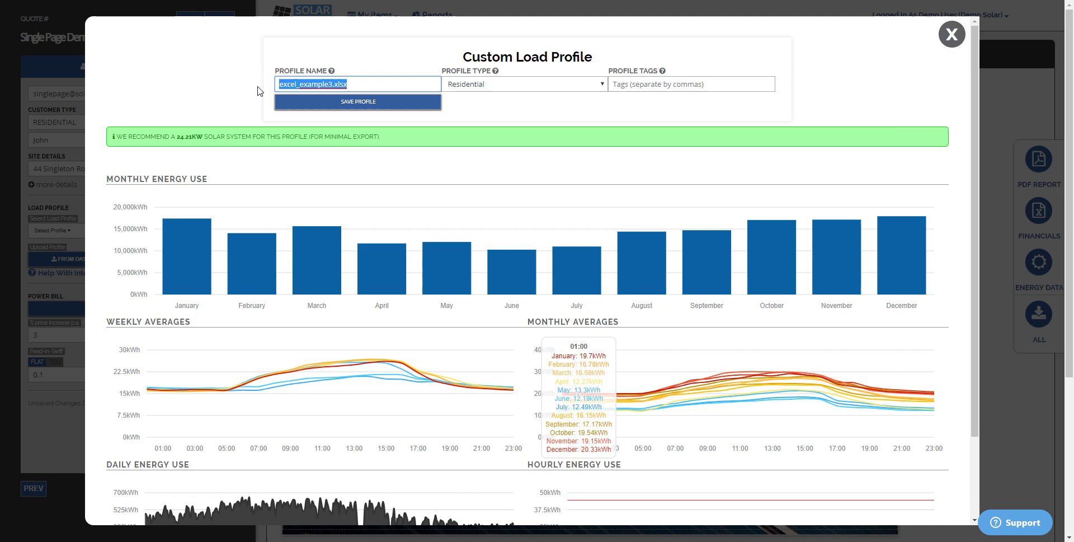
Close the preview and browse saved profiles such as Bowling Club without choosing one
{"action": "left_click", "coordinate": [55, 88]}
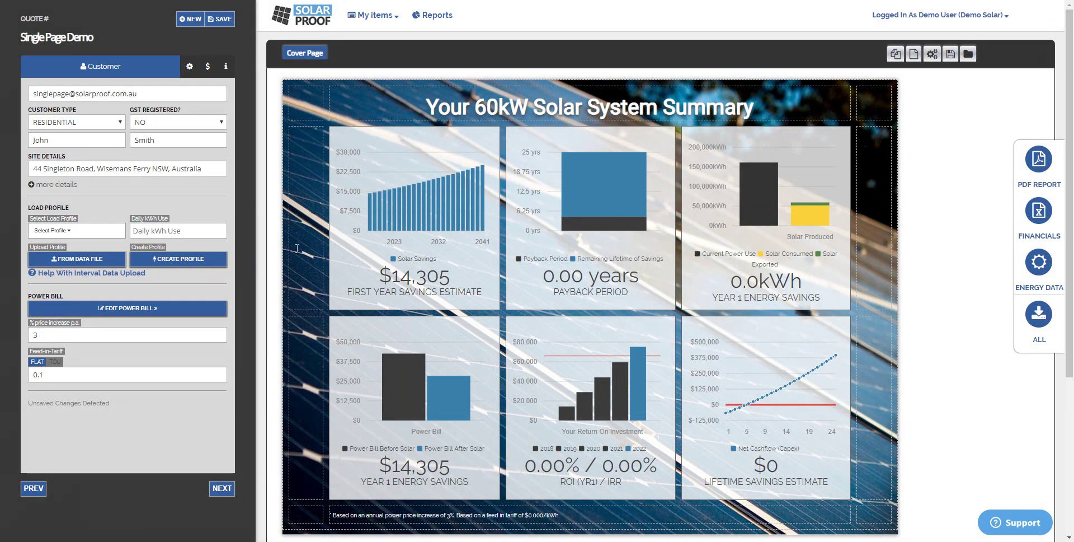
{"action": "left_click", "coordinate": [86, 235]}
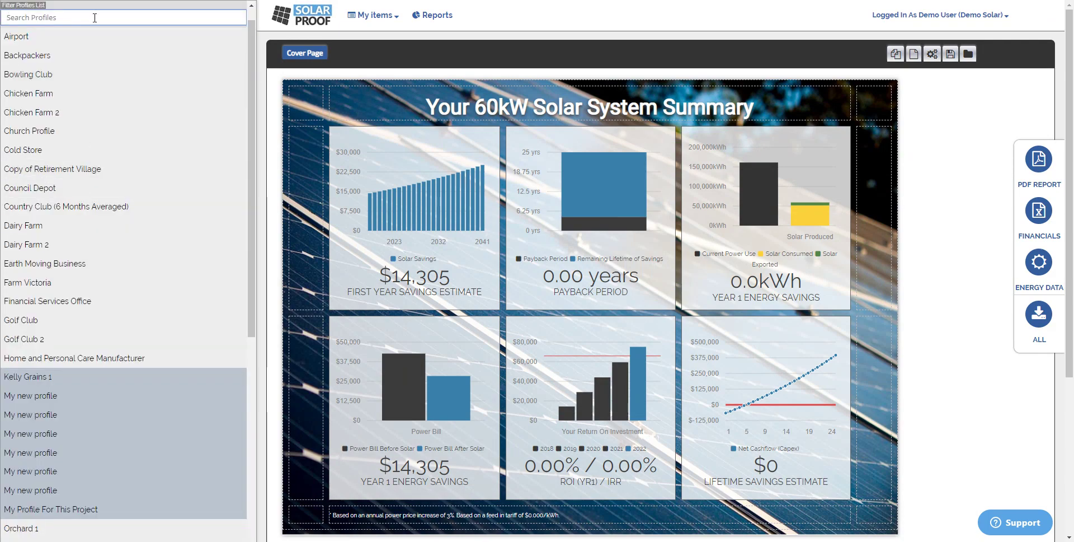
{"action": "mouse_move", "coordinate": [135, 84]}
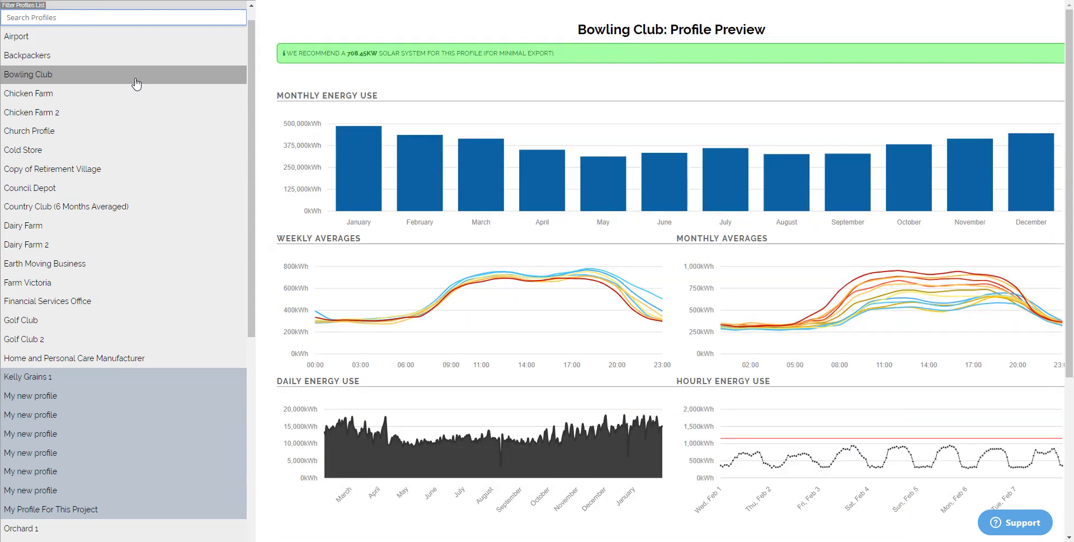
{"action": "left_click", "coordinate": [554, 284]}
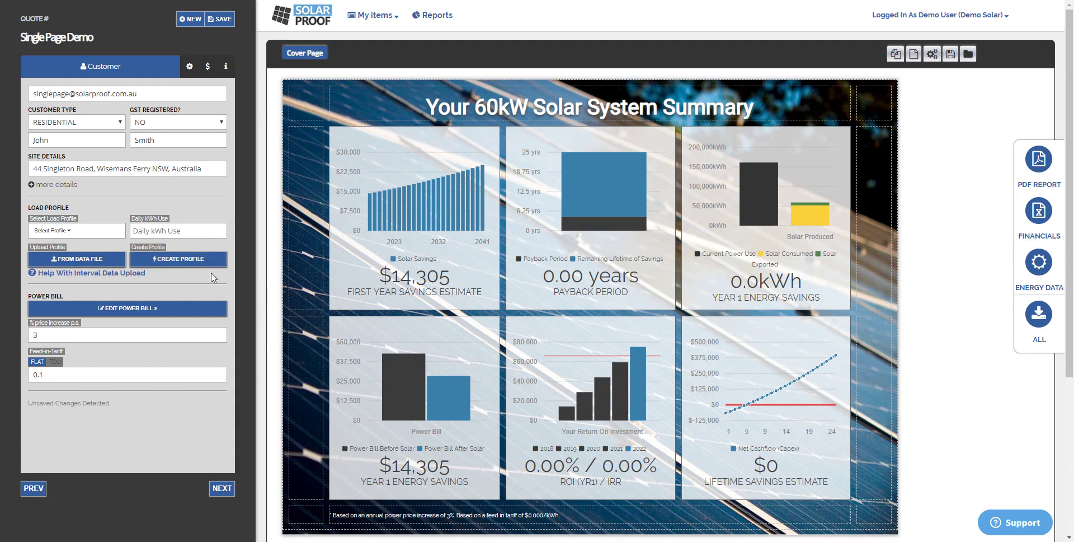
Preview csv_example3, 5, 7, 8, 9 and 6 in File Explorer, then clear the selection
{"action": "left_click", "coordinate": [172, 259]}
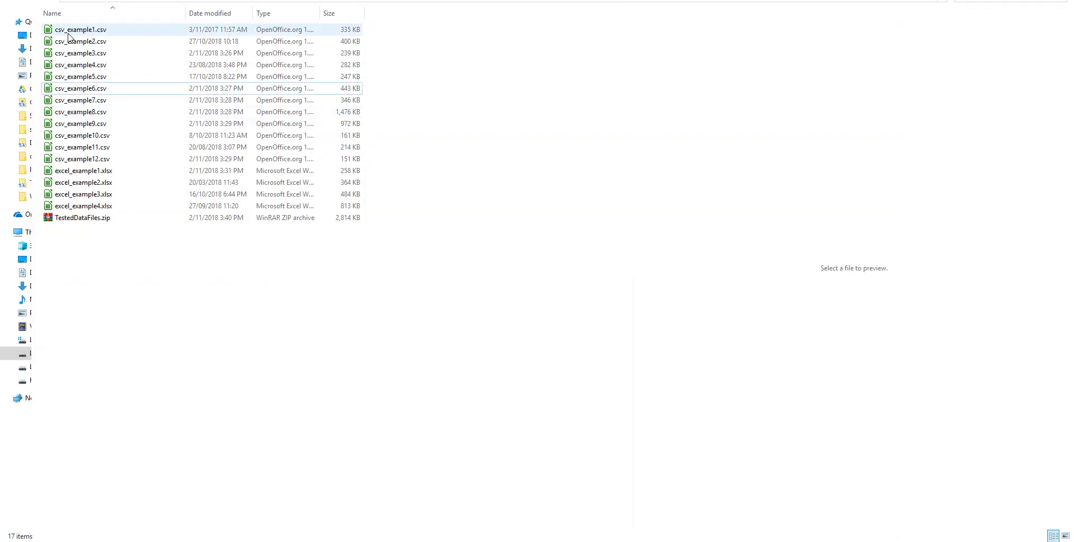
{"action": "left_click", "coordinate": [78, 53]}
{"action": "left_click", "coordinate": [81, 76]}
{"action": "left_click", "coordinate": [84, 100]}
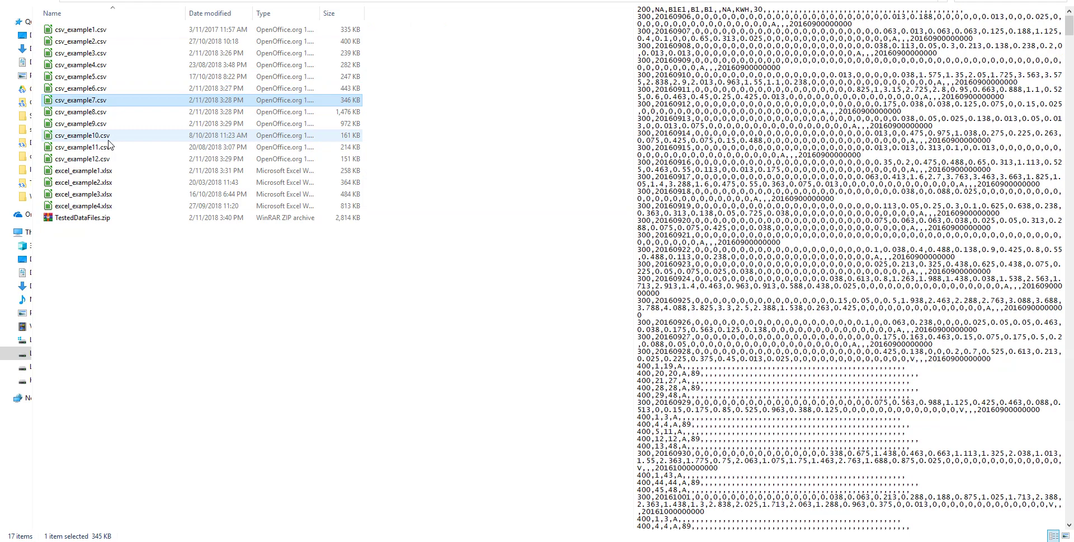
{"action": "left_click", "coordinate": [114, 113]}
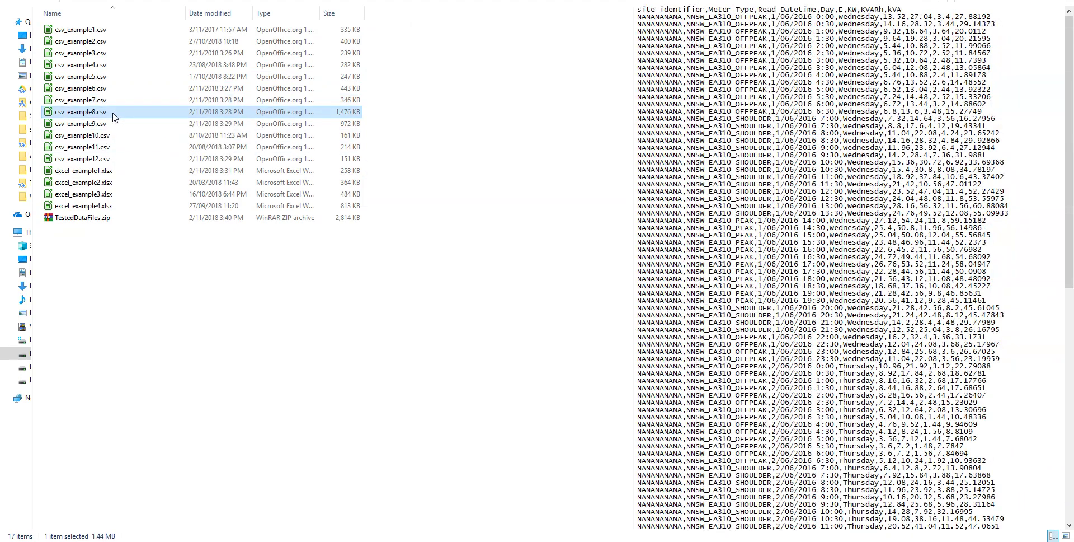
{"action": "left_click", "coordinate": [106, 126]}
{"action": "left_click", "coordinate": [109, 101]}
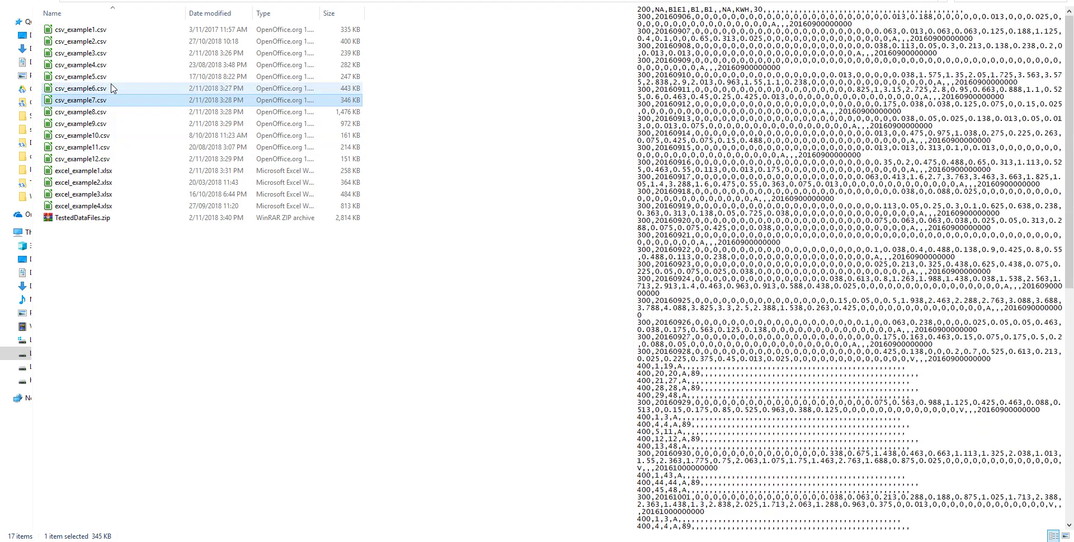
{"action": "left_click", "coordinate": [691, 10]}
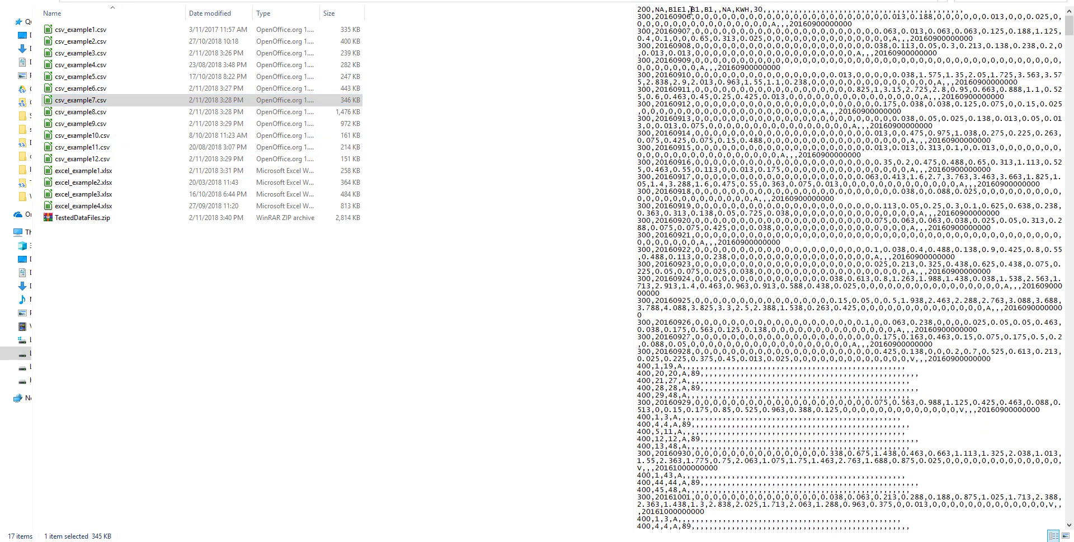
{"action": "left_click", "coordinate": [106, 87]}
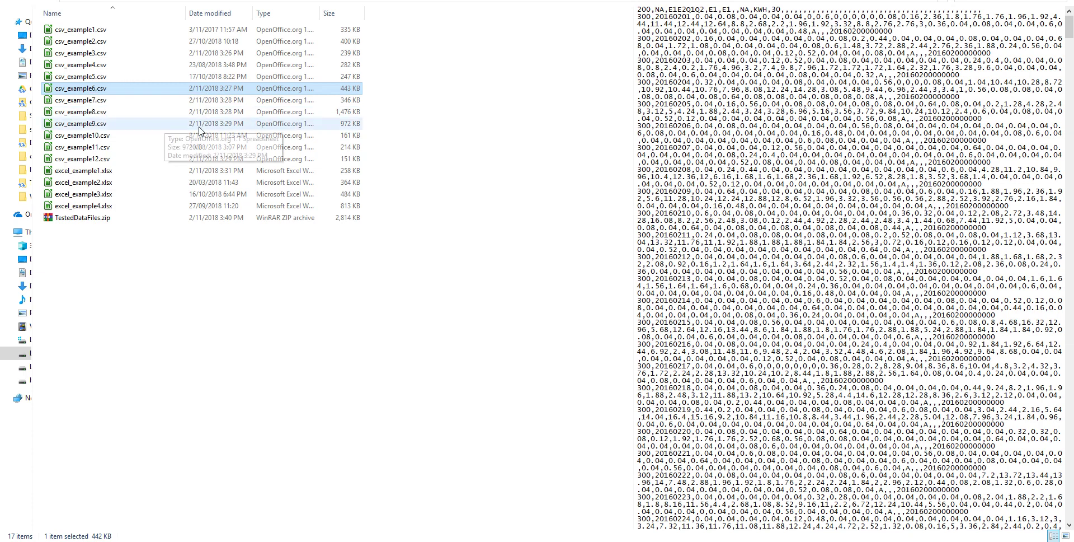
{"action": "left_click", "coordinate": [285, 328]}
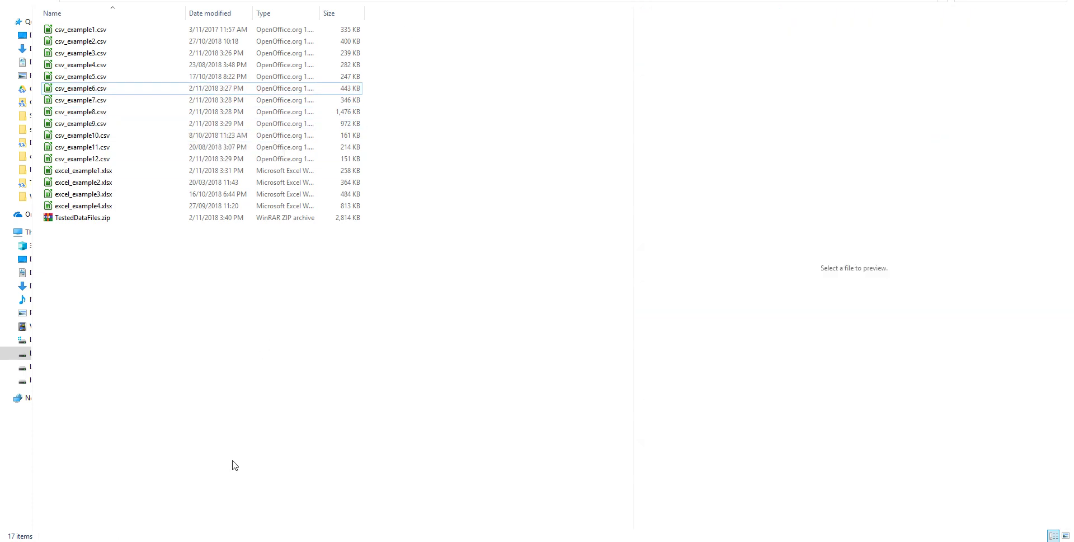